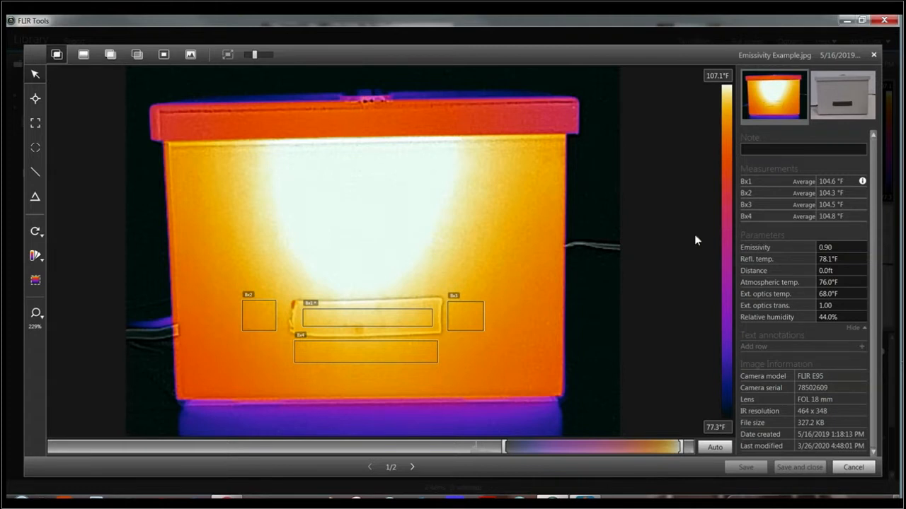
- View the visible-light photo of the enclosure and return to the thermal image
left_click(842, 106)
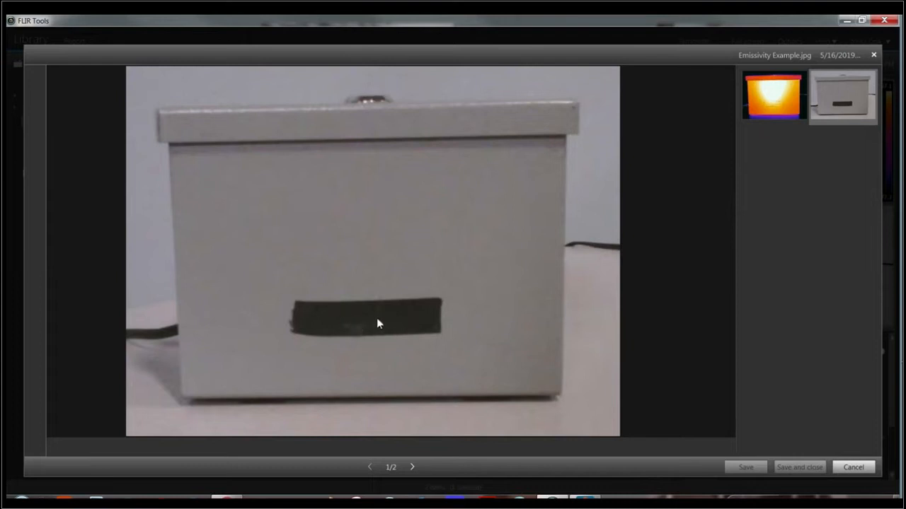
left_click(779, 101)
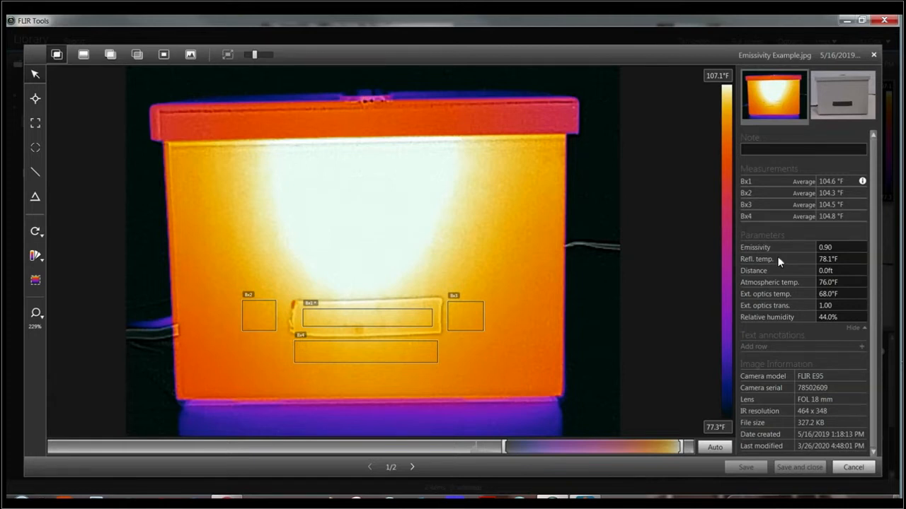
- Draw a box measurement area over nearly the whole enclosure front and fit its edges inside the enclosure outline
left_click(35, 124)
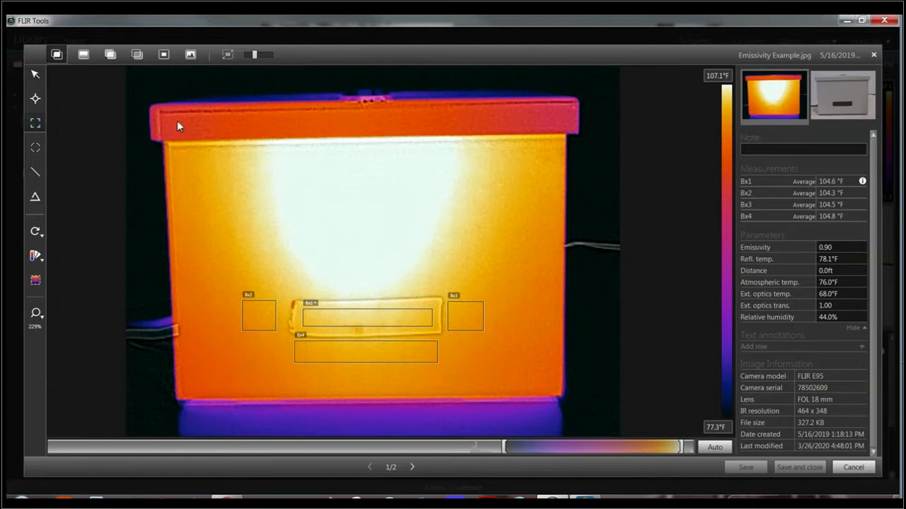
left_click_drag(175, 118, 559, 394)
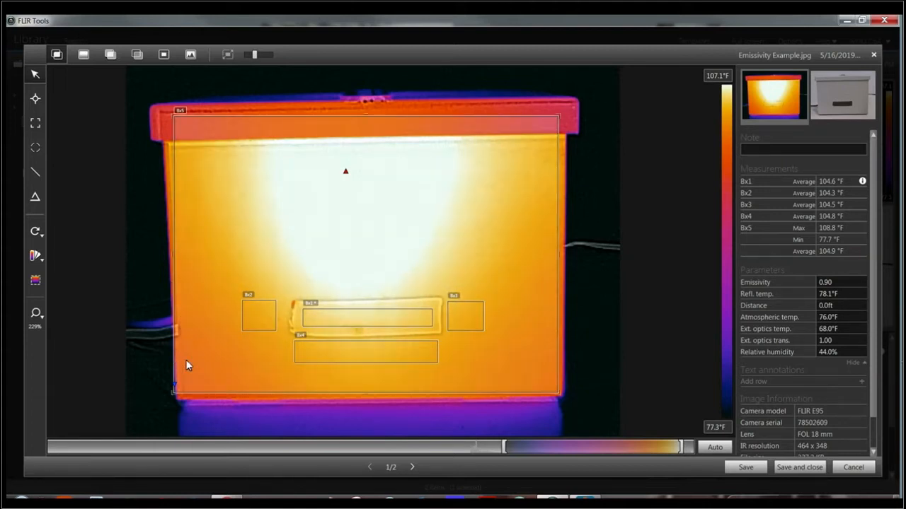
left_click_drag(173, 256, 181, 258)
left_click_drag(370, 117, 370, 114)
- Turn off the Average reading for the large measurement box, keeping Max and Min with markers
right_click(433, 200)
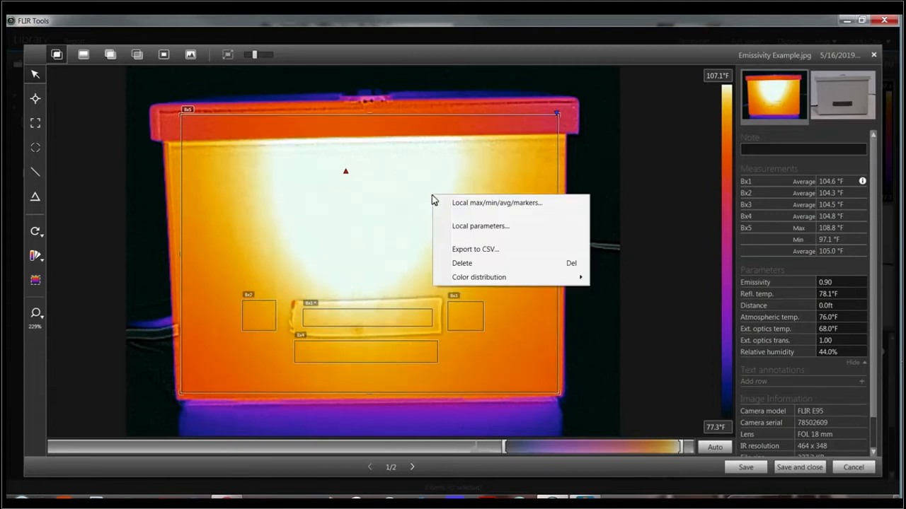
left_click(481, 203)
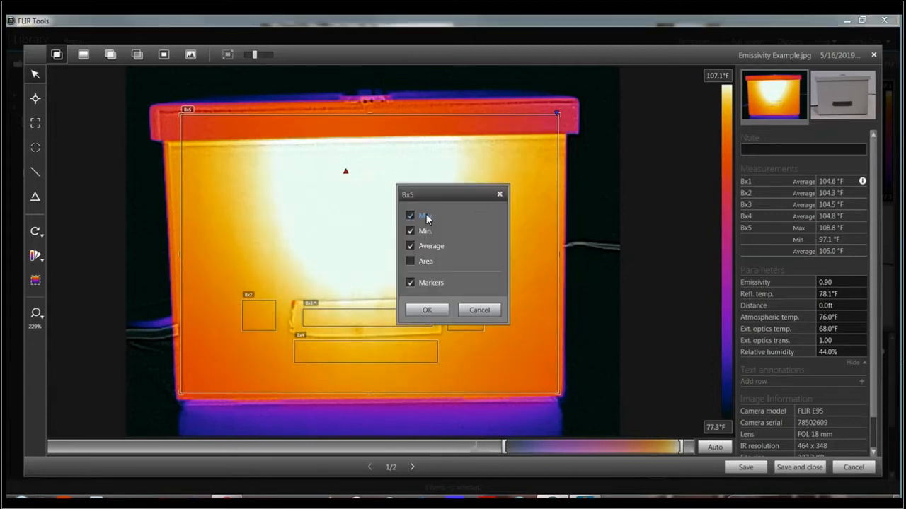
left_click(427, 246)
left_click(427, 310)
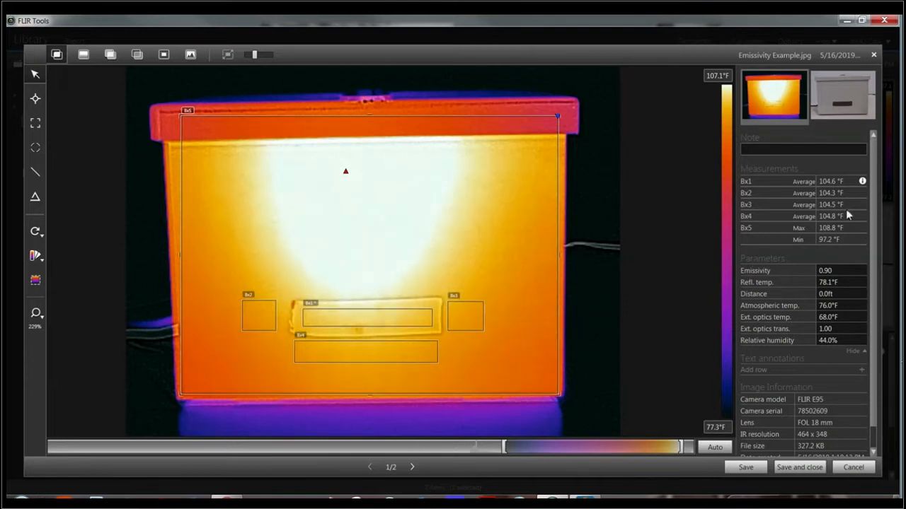
left_click(833, 271)
left_click(464, 320)
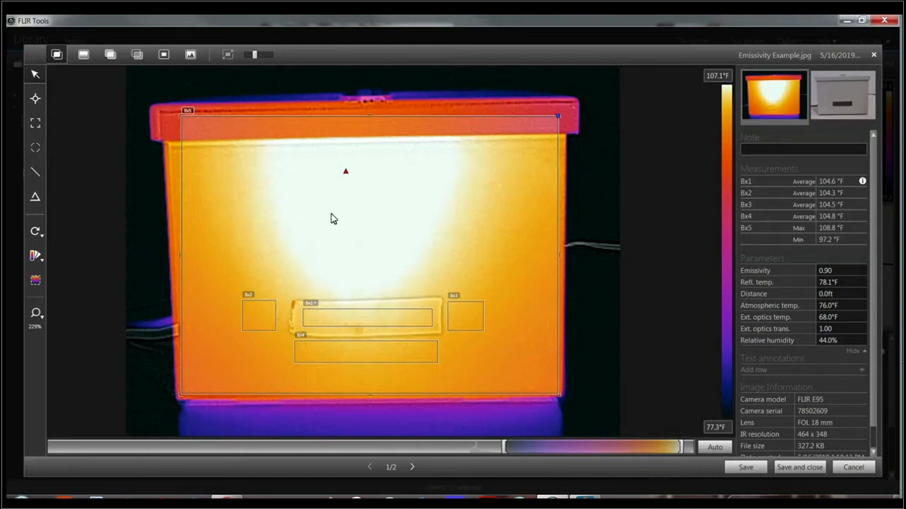
left_click_drag(277, 234, 336, 229)
left_click_drag(647, 230, 275, 235)
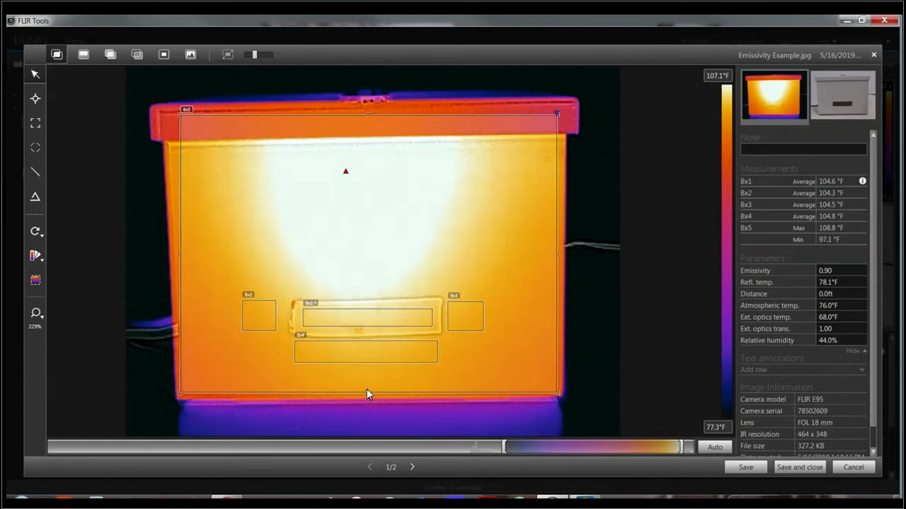
- Delete the four small measurement boxes Bx1 to Bx4, leaving only the large box stretched over the enclosure front
left_click_drag(367, 394, 351, 267)
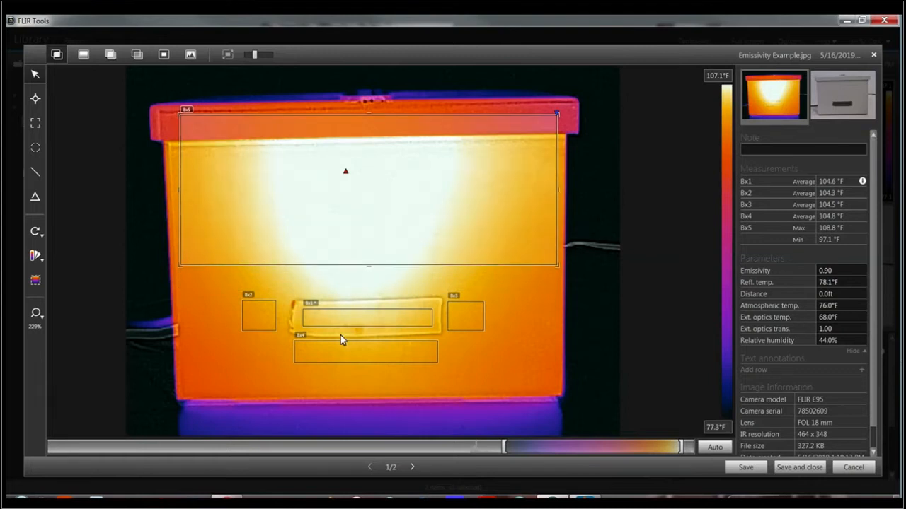
left_click(354, 317)
key("Delete")
left_click(350, 347)
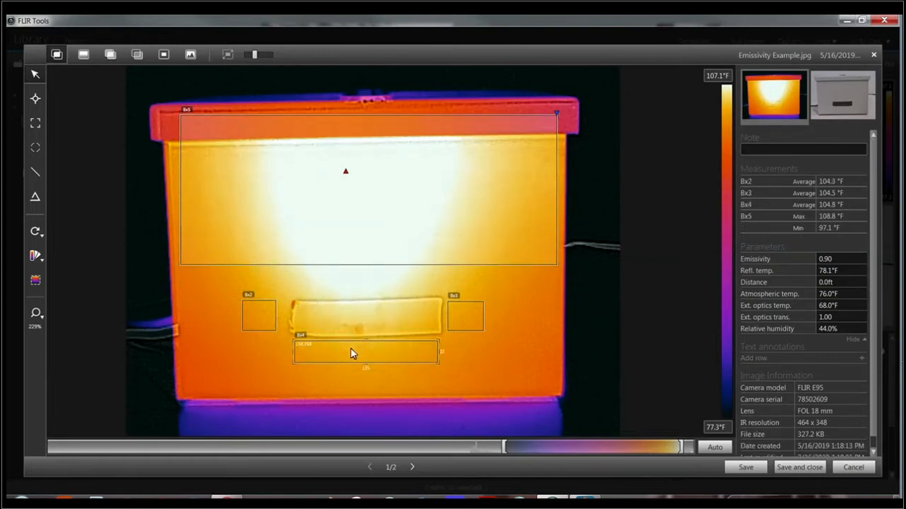
key("Delete")
left_click(262, 317)
key("Delete")
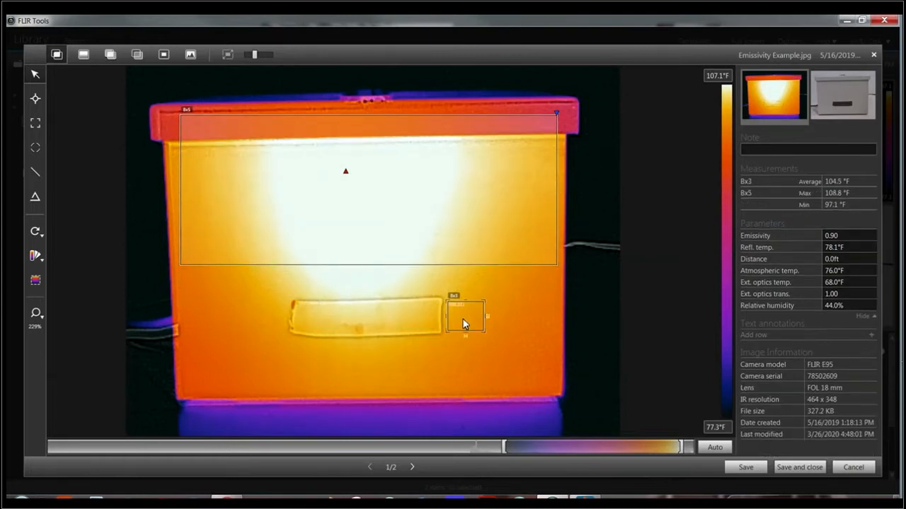
left_click(463, 319)
key("Delete")
left_click(356, 259)
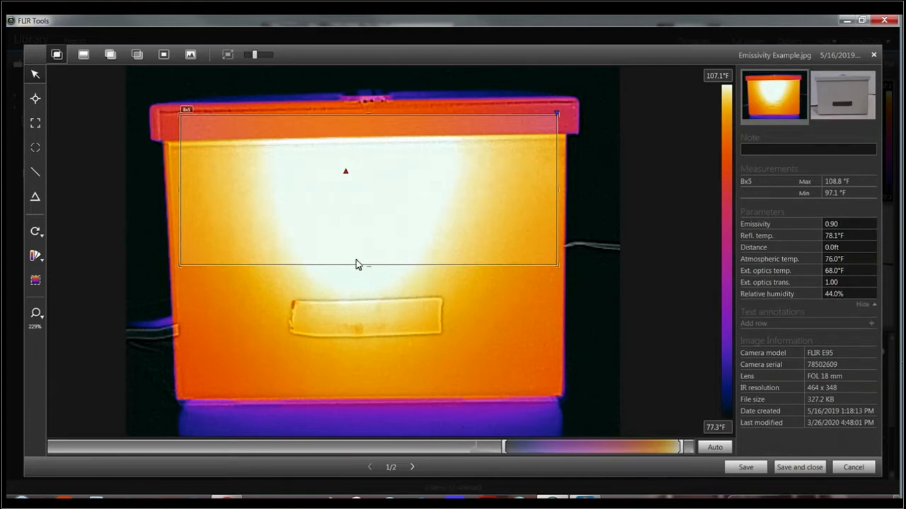
left_click_drag(366, 266, 384, 389)
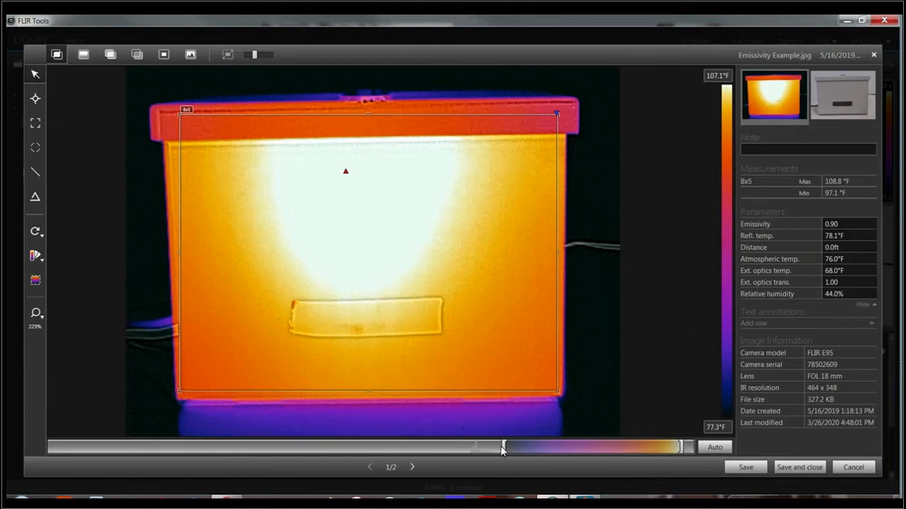
- Narrow the temperature scale by raising its lower limit to 93.9 °F
left_click_drag(503, 450, 526, 452)
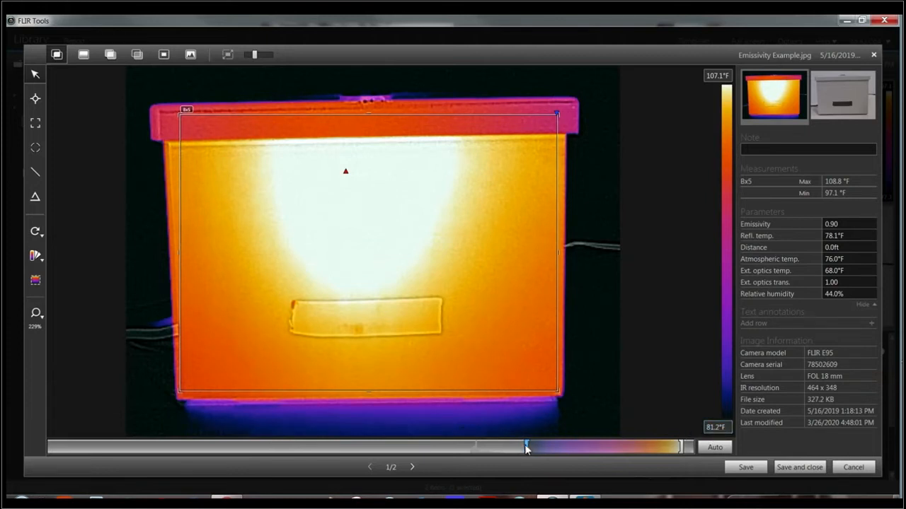
left_click_drag(527, 450, 602, 452)
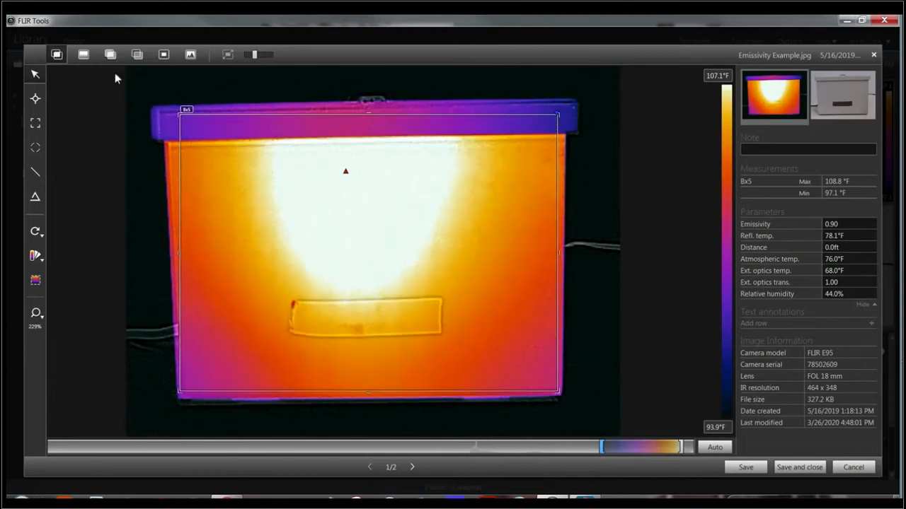
- Compare the thermal, combined and Digital camera image modes, finishing with the image in Thermal mode
left_click(84, 55)
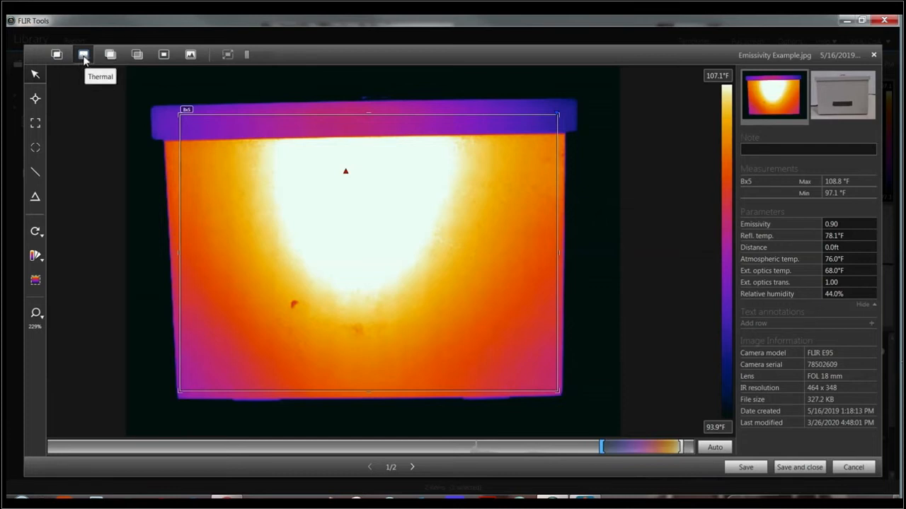
left_click(57, 57)
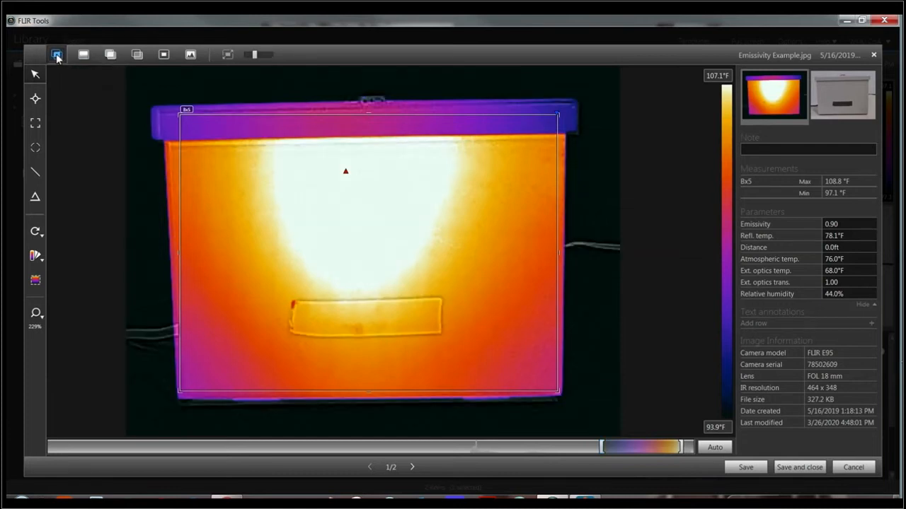
left_click(85, 56)
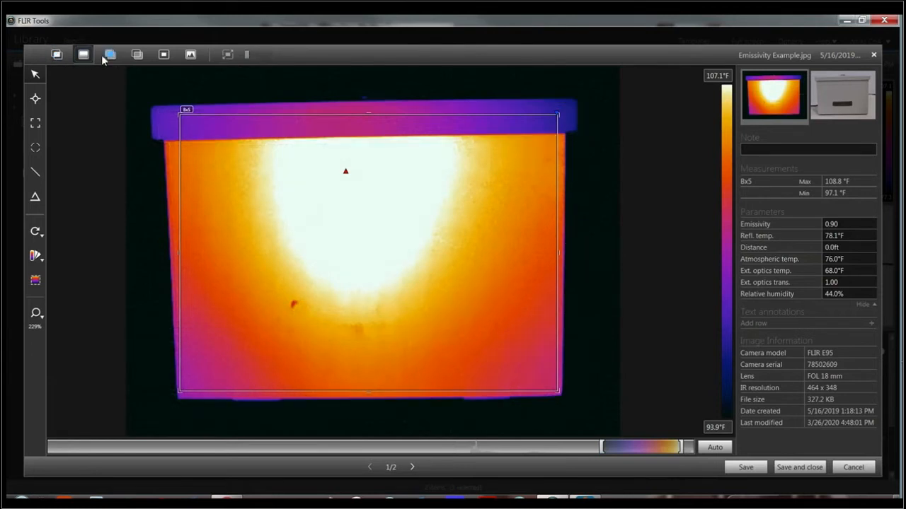
left_click(110, 55)
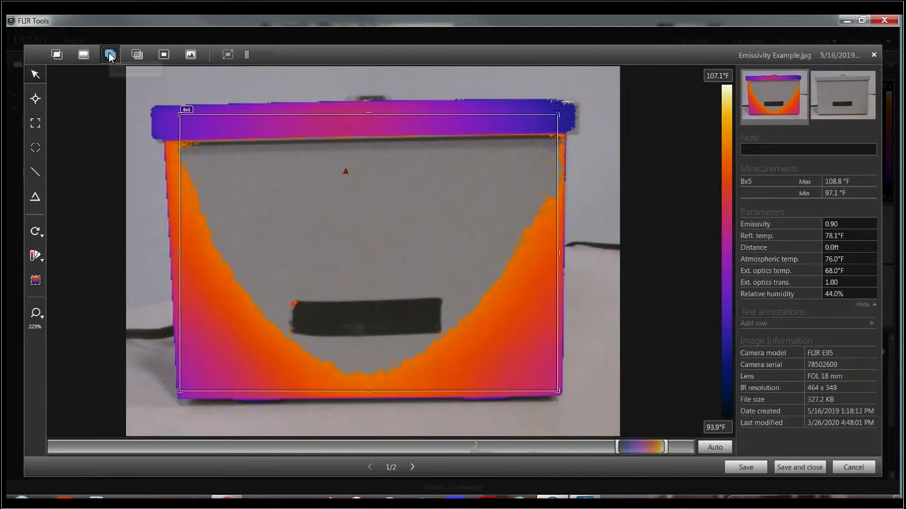
left_click(138, 60)
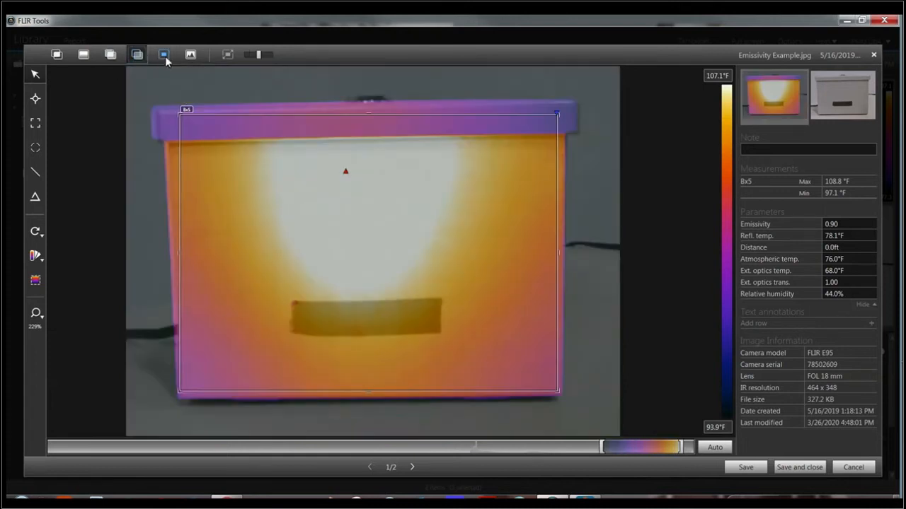
left_click(164, 60)
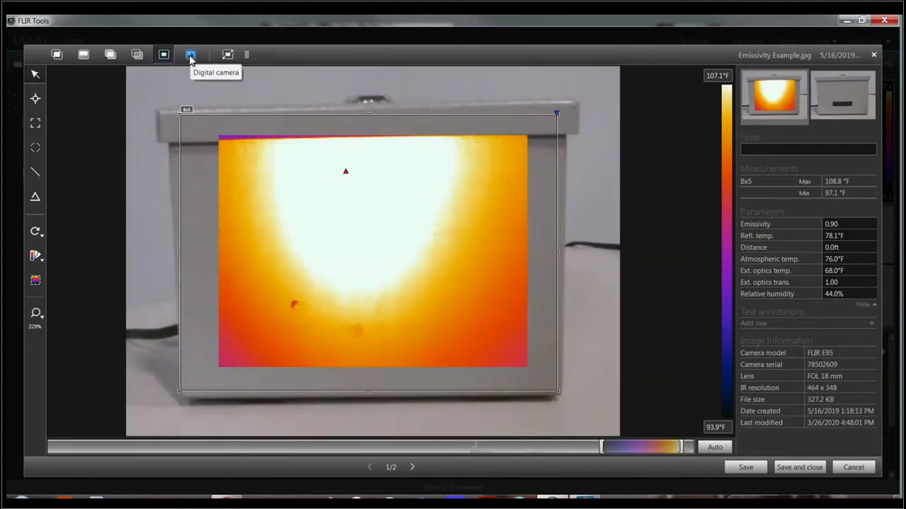
left_click(190, 60)
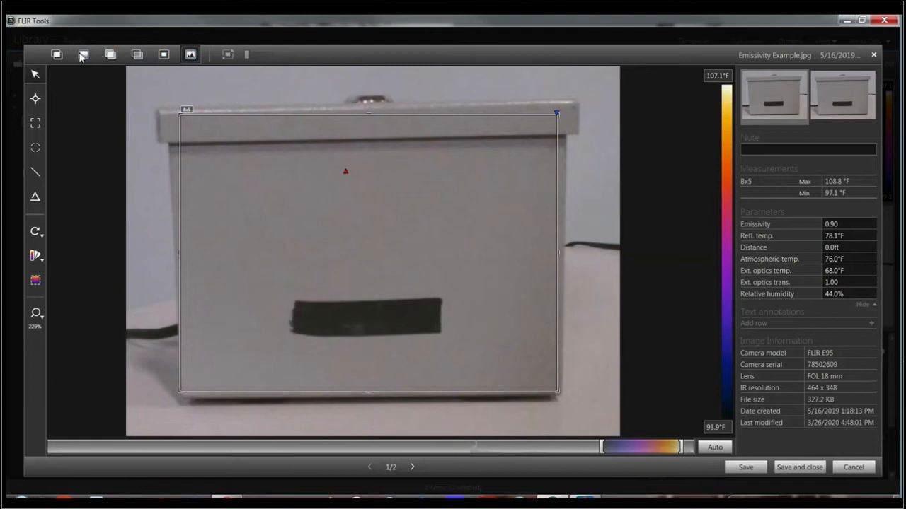
left_click(82, 56)
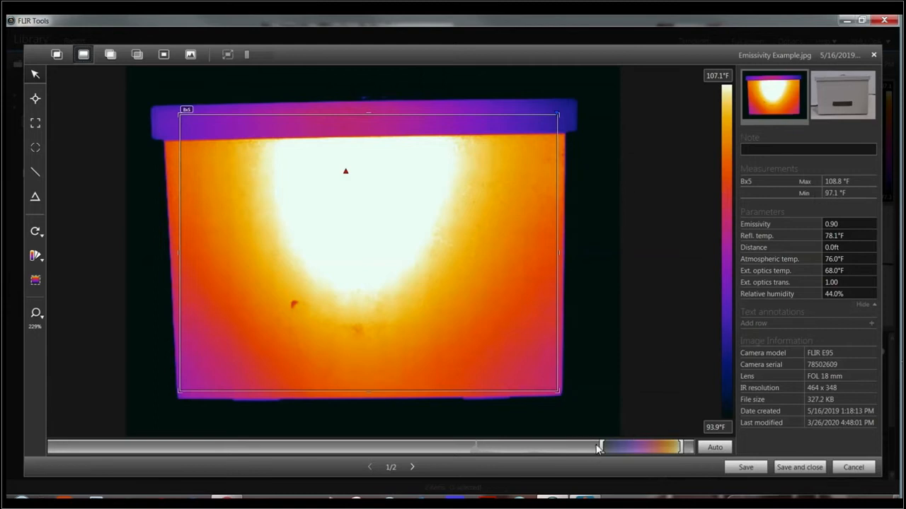
- Set the lower limit of the temperature scale to 95 °F
left_click(716, 428)
type("95")
key("Tab")
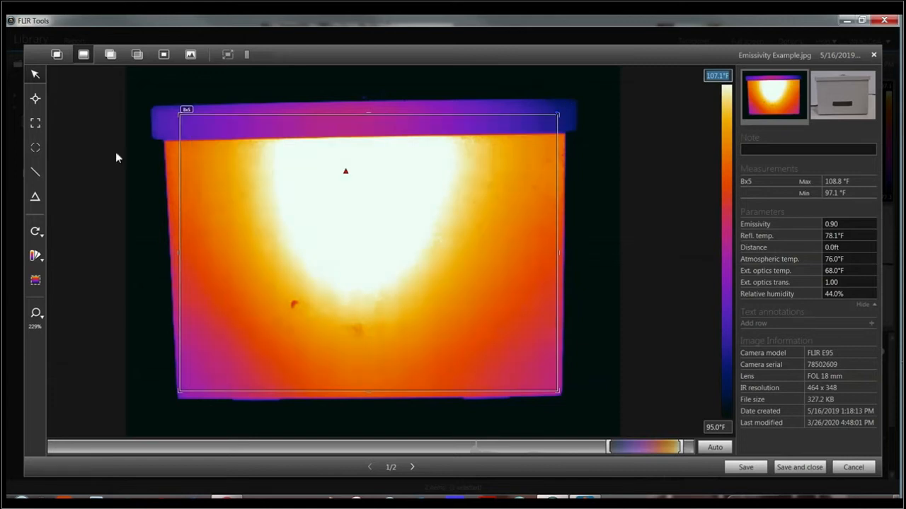
- Shrink the measurement box onto the right part of the lid and set the scale's lower limit to 93.0 °F
mouse_move(434, 174)
left_mouse_down()
mouse_move(463, 149)
mouse_move(445, 166)
left_mouse_up()
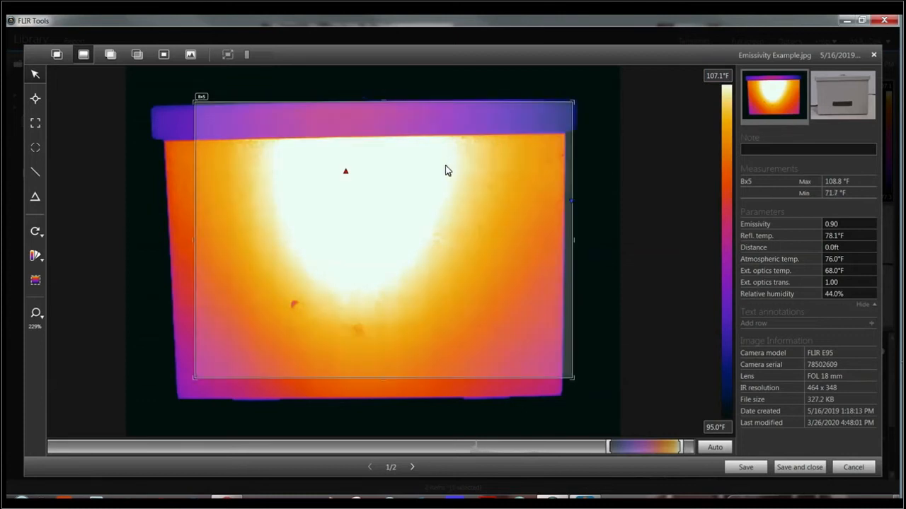
left_click_drag(193, 377, 398, 133)
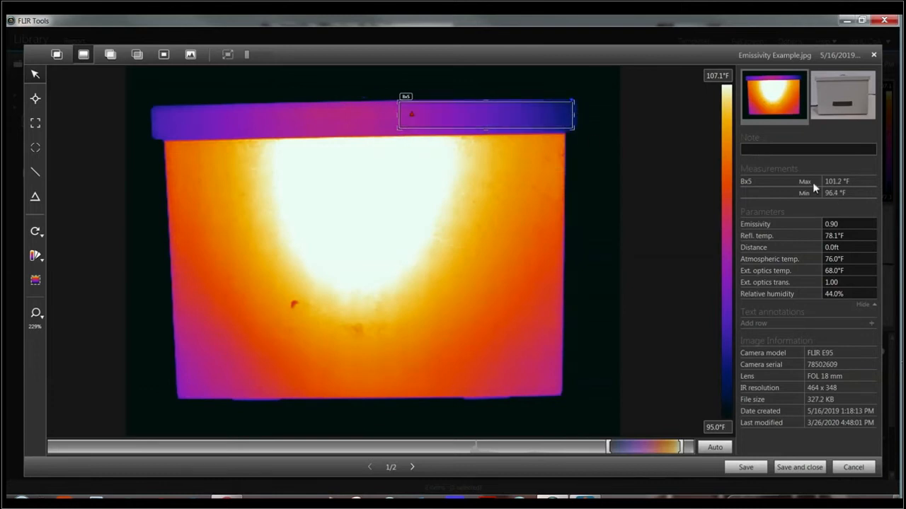
left_click(715, 428)
type("93.0")
key("Return")
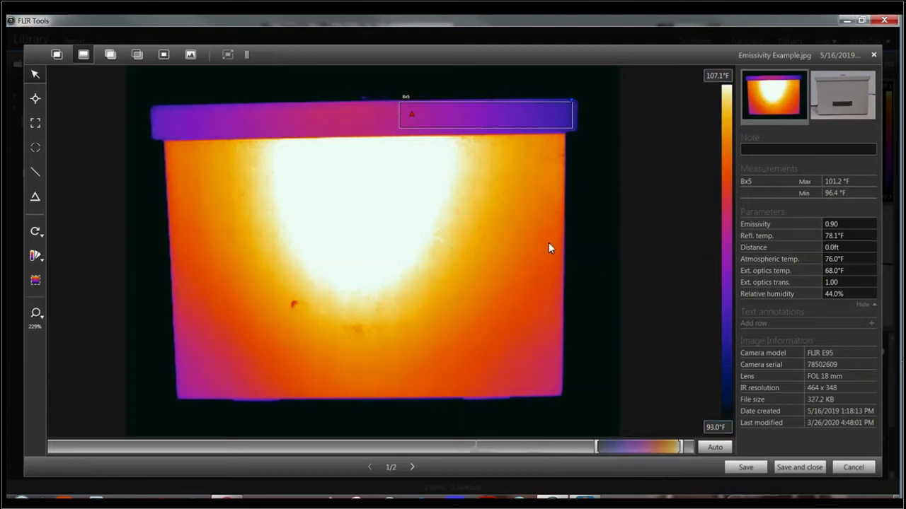
- Move and enlarge the measurement box over the bright hot spot to check its maximum temperature
left_click_drag(466, 113, 311, 147)
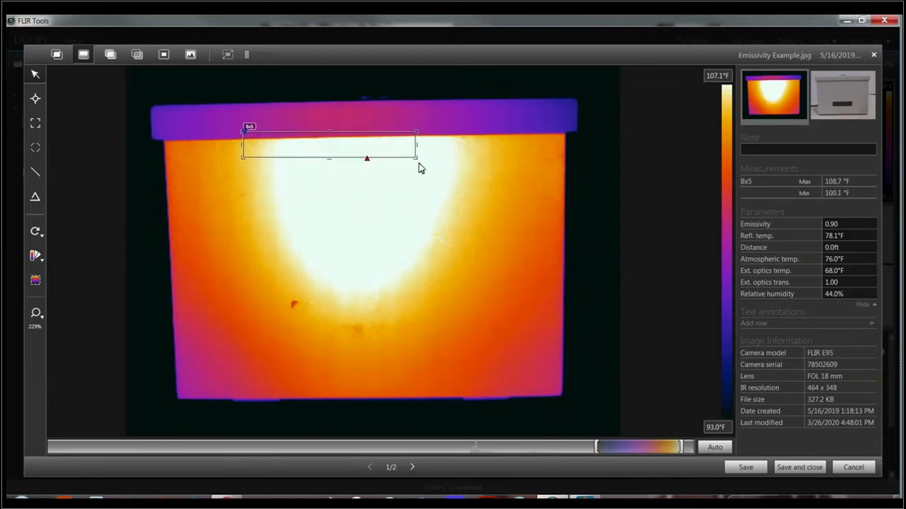
left_click_drag(417, 160, 479, 327)
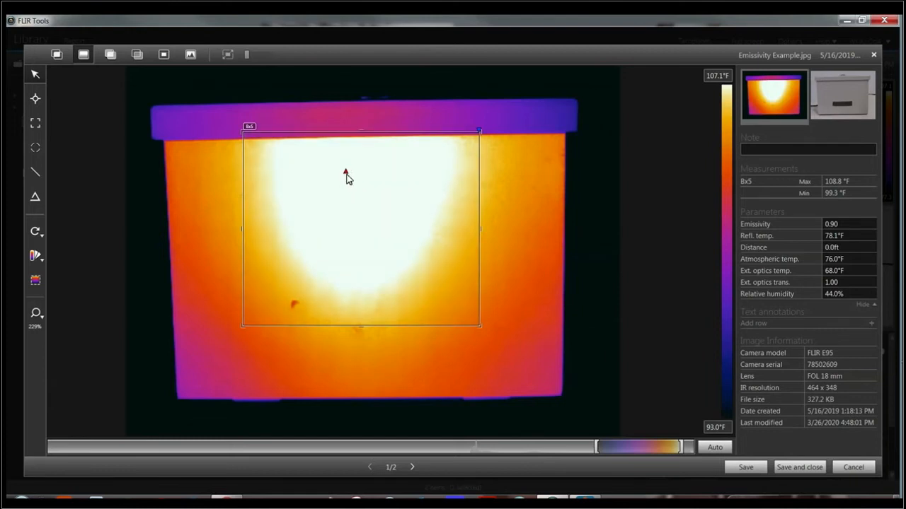
mouse_move(346, 172)
- Set the upper limit of the temperature scale to 109 °F
left_click(722, 75)
type("10")
key("BackSpace")
type("10")
key("Return")
left_click(716, 75)
type("109")
key("Return")
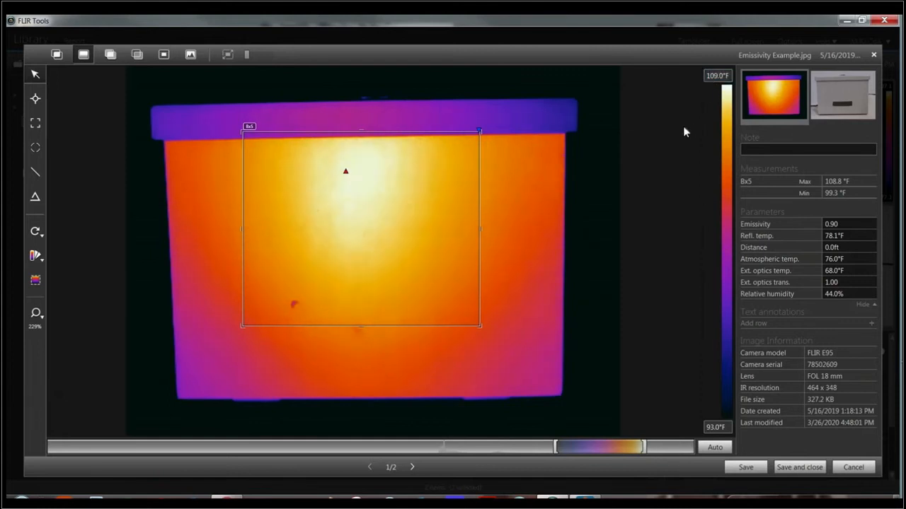
- Set the upper limit of the temperature scale to 110 °F
left_click(717, 78)
type("110")
key("Return")
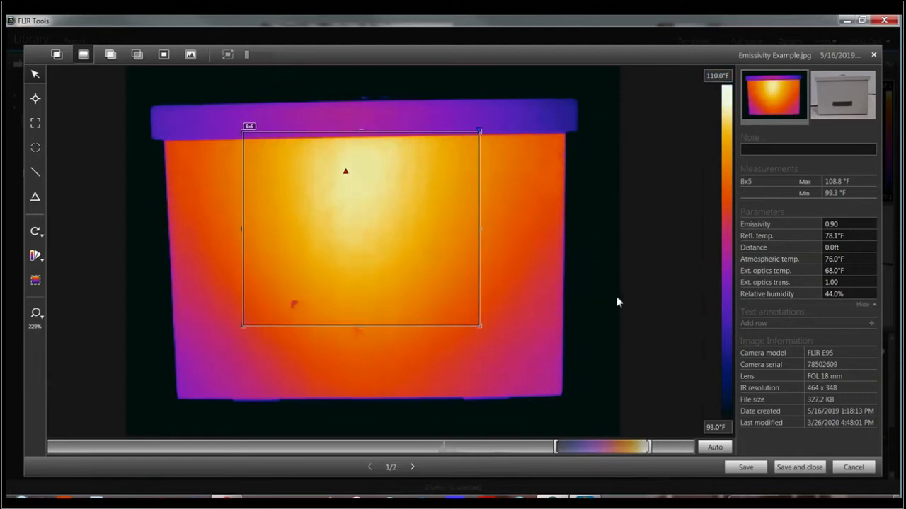
- Delete the remaining measurement box and save the image
left_click(618, 248)
left_click_drag(392, 225, 402, 263)
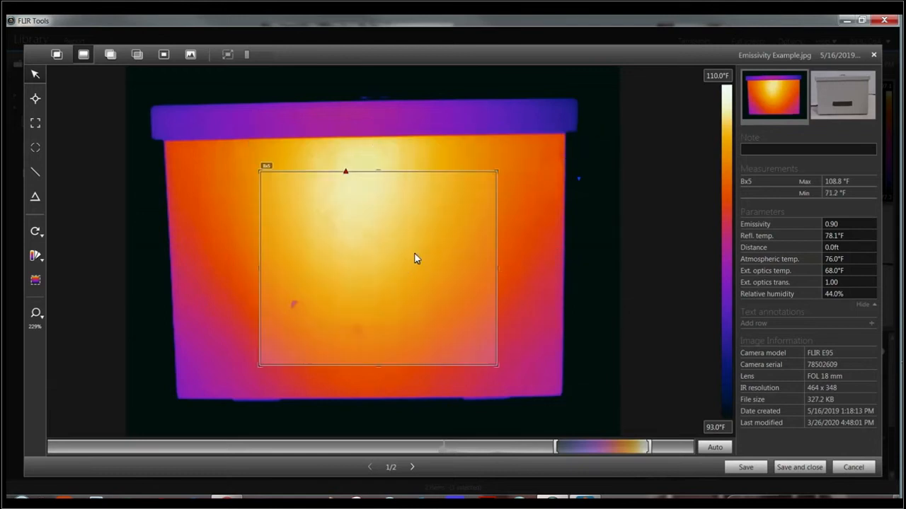
key("Delete")
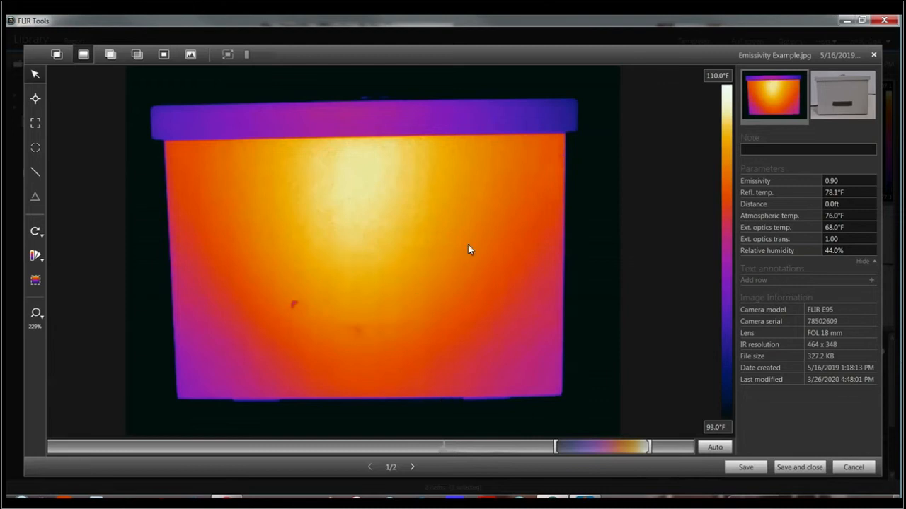
left_click(745, 469)
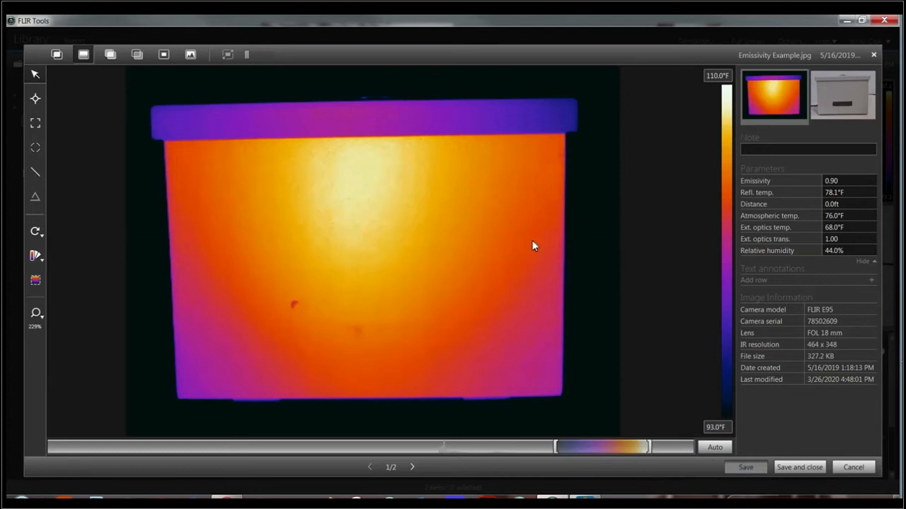
- Apply the Rainbow HC color palette to the thermal image of the enclosure
left_click(41, 259)
left_click(40, 258)
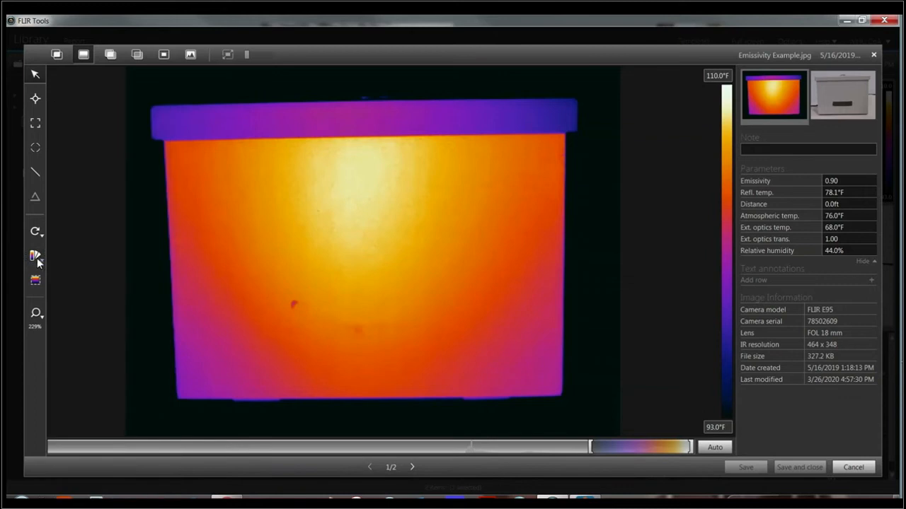
left_click(40, 257)
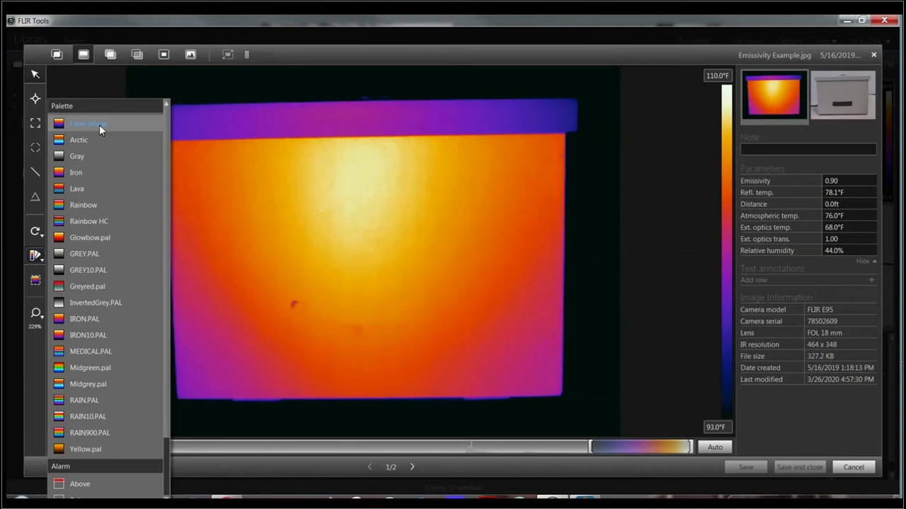
left_click(99, 124)
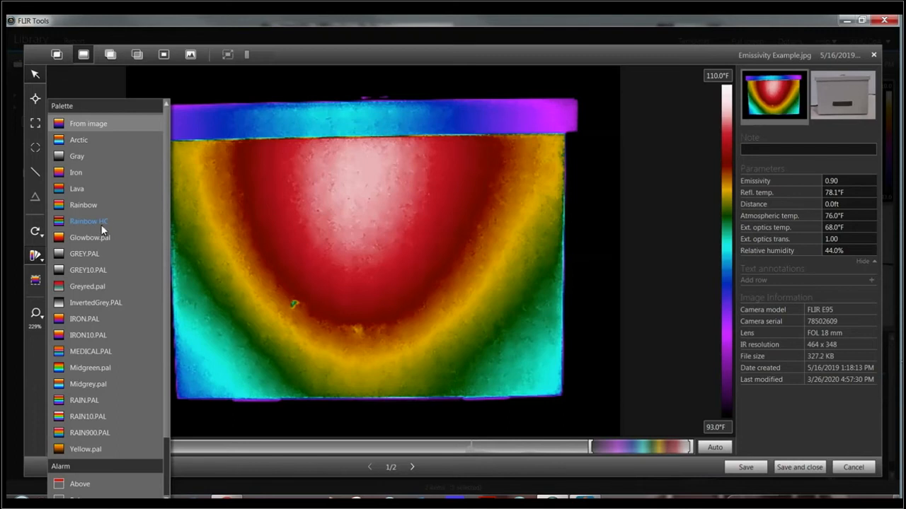
left_click(99, 225)
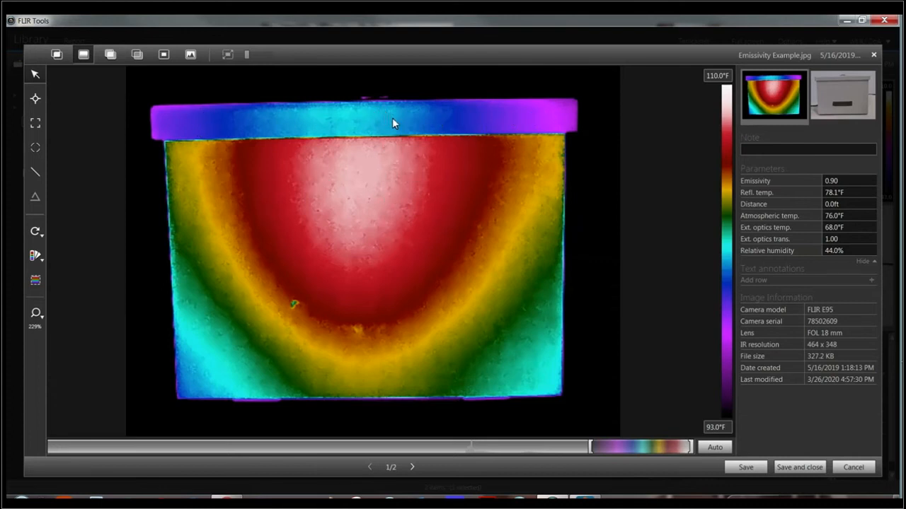
- Compare the thermal image with the enclosure's visible-light photo and preview alternative color palettes on it
left_click(847, 101)
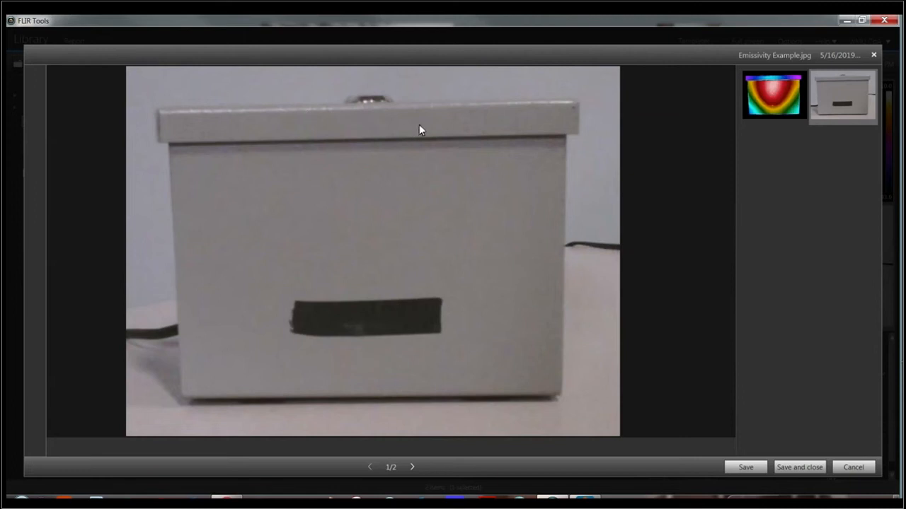
left_click(769, 105)
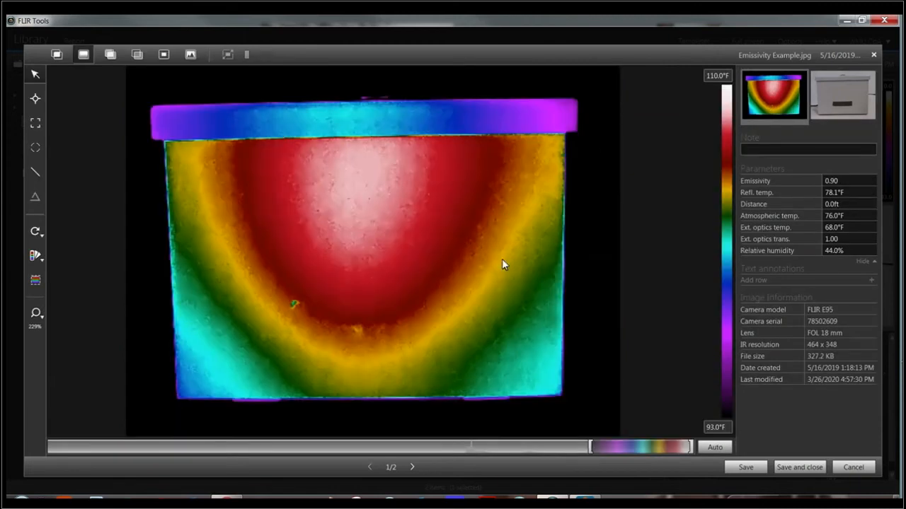
left_click(37, 256)
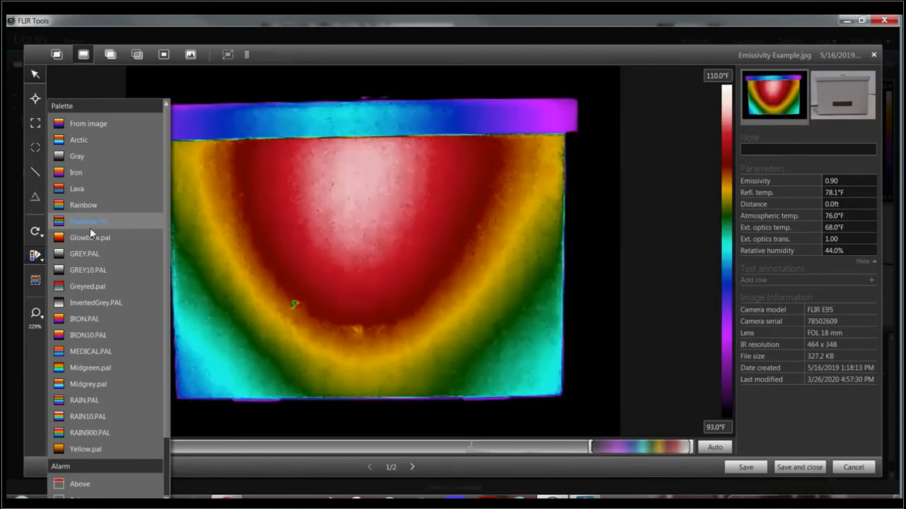
left_click(591, 278)
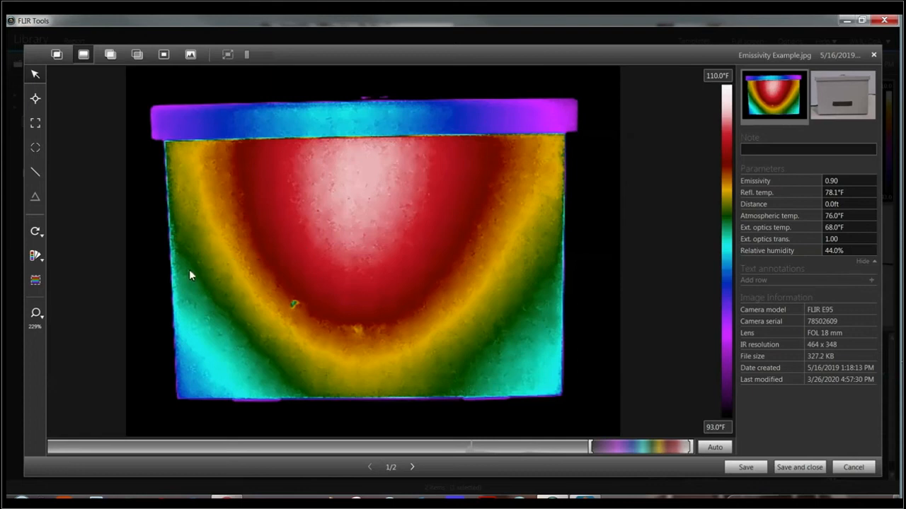
left_click(36, 258)
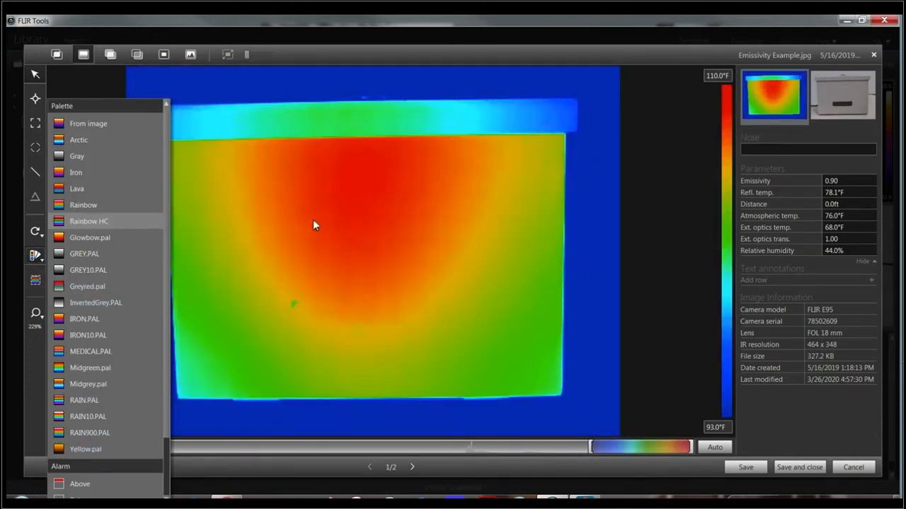
left_click(314, 225)
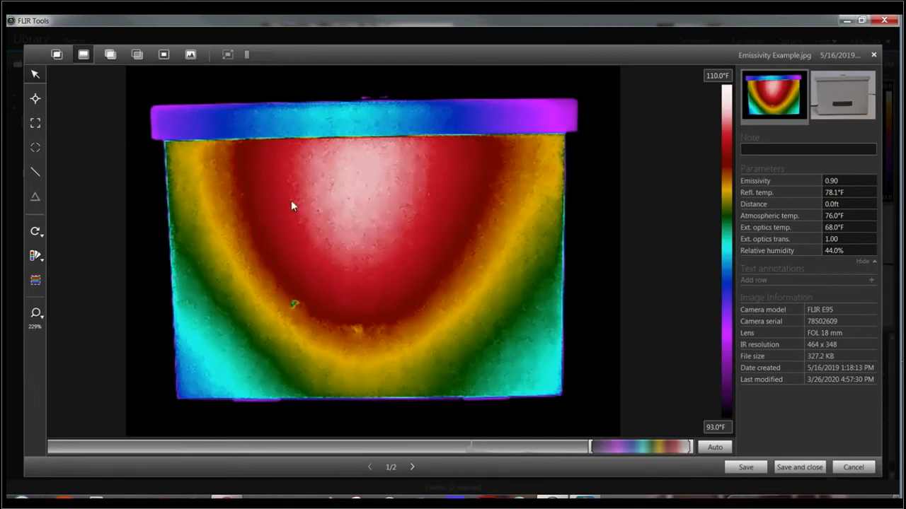
- Apply the Above alarm to the thermal image, trying a limit of 100 °F and settling on 105 °F
left_click(38, 260)
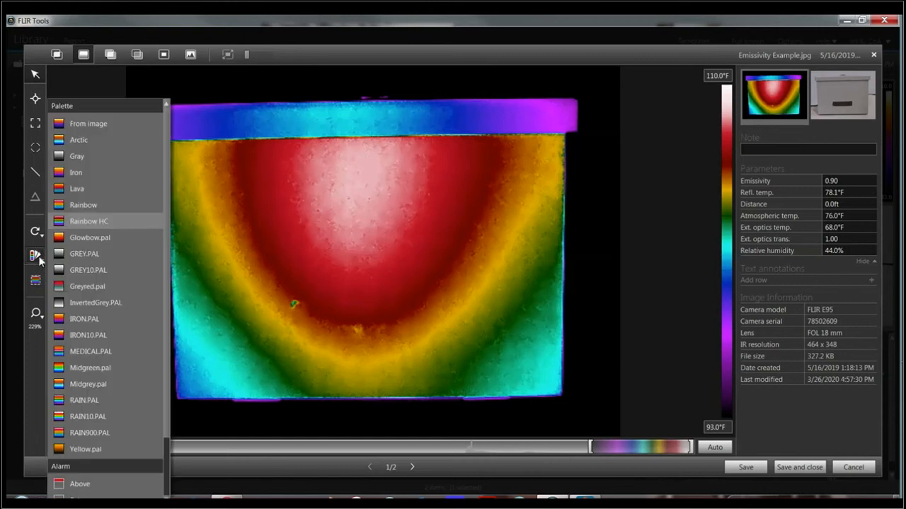
scroll(109, 376, "down", 1)
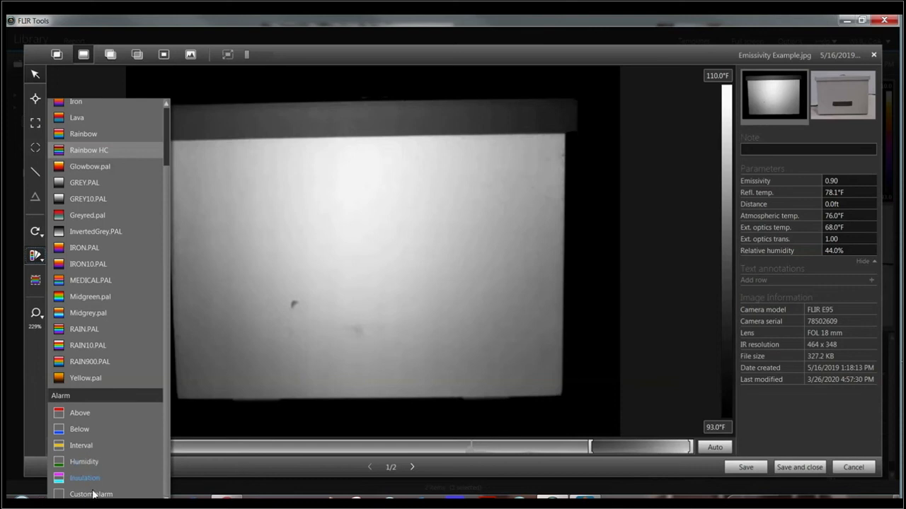
left_click(80, 414)
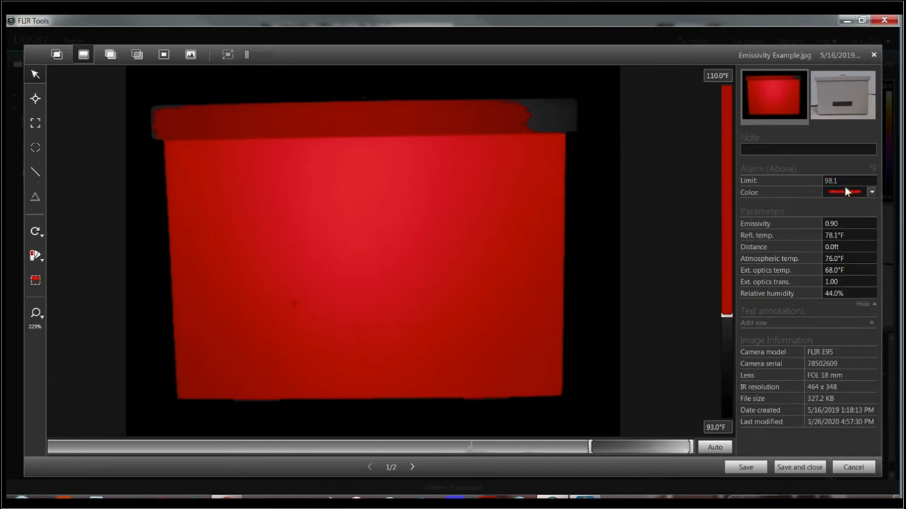
type("100")
key("Return")
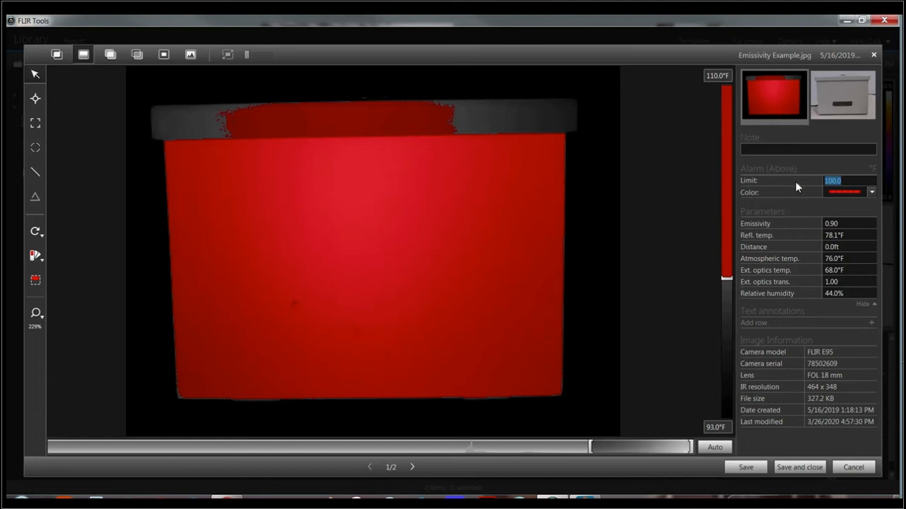
type("105")
key("Return")
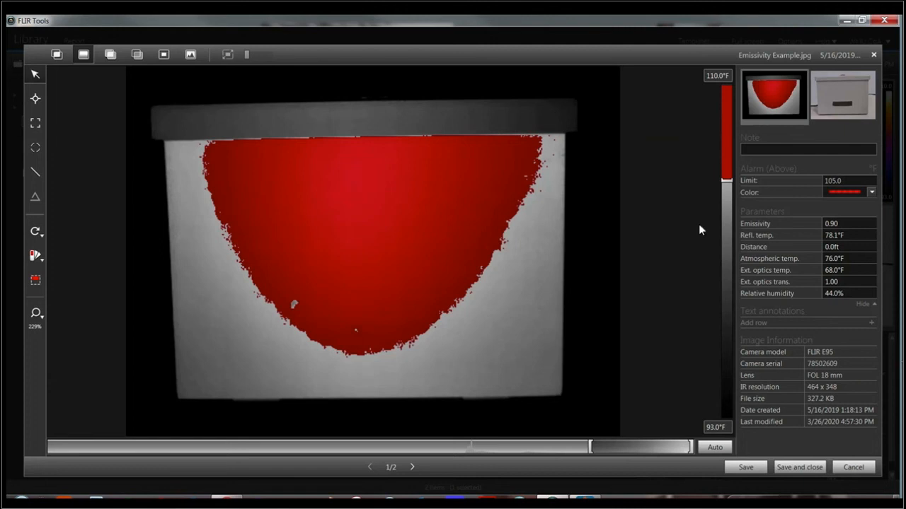
- Try green as the color of the Above alarm and change it back to red
left_click(871, 192)
left_click(858, 222)
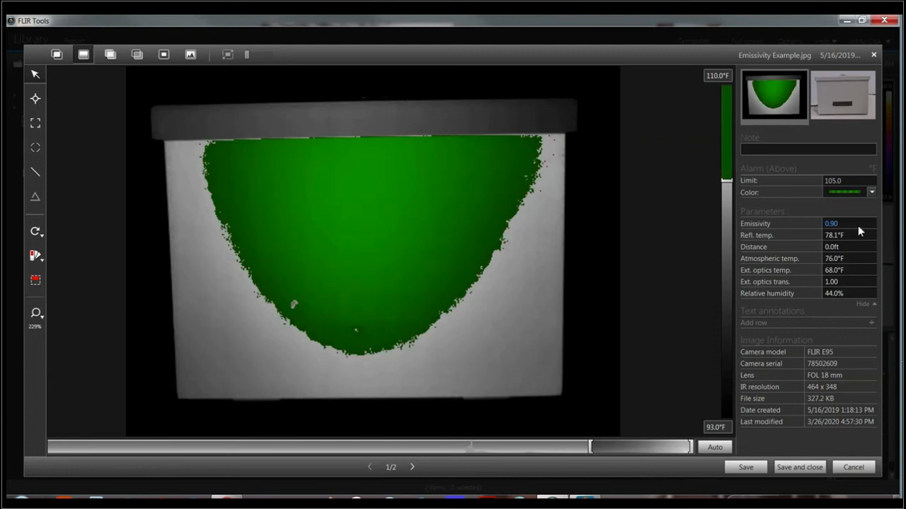
left_click(871, 193)
left_click(857, 204)
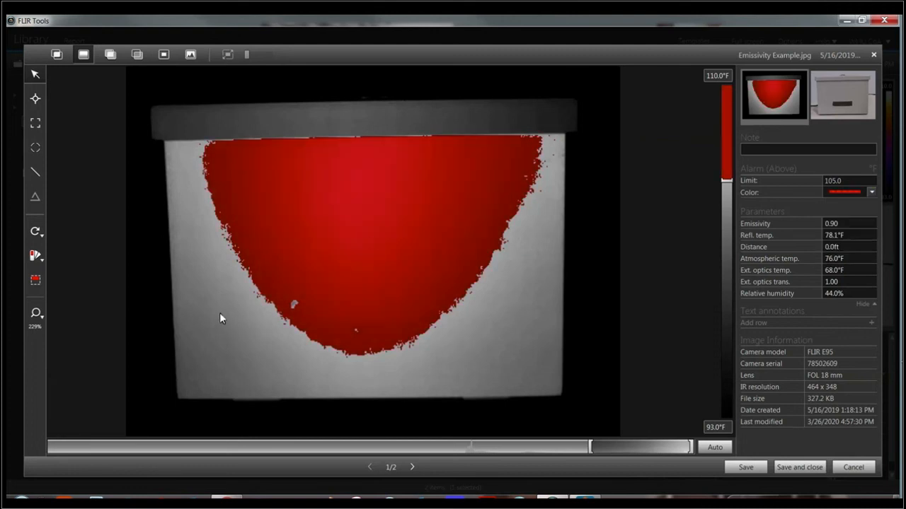
- Switch the image to the Below alarm and set its limit to 100 °F
left_click(36, 257)
left_click(94, 429)
left_click(845, 182)
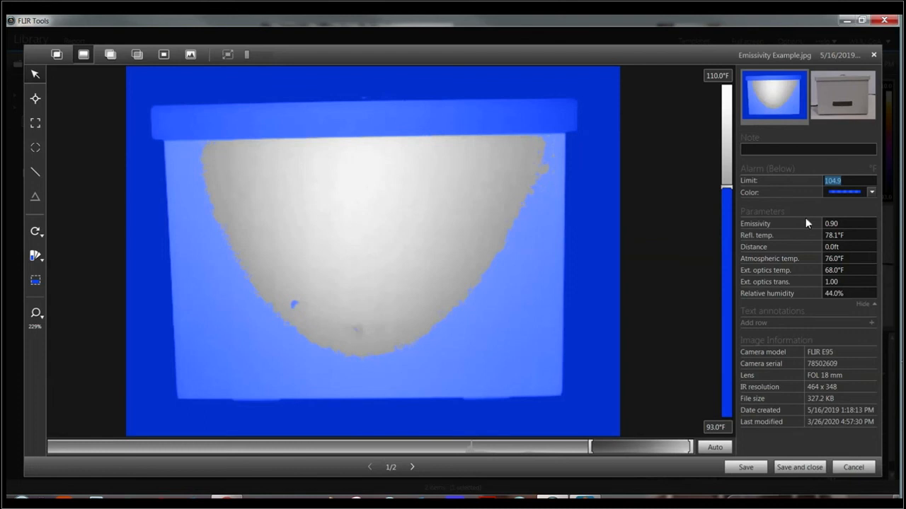
type("100")
key("Return")
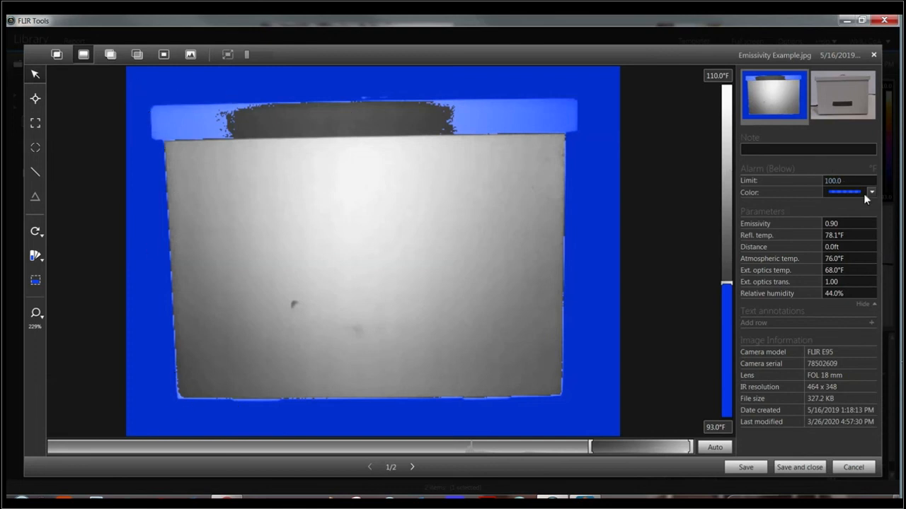
- Switch the image to the Interval alarm with a lower limit of 100 °F and an upper limit of 105 °F
left_click(37, 255)
left_click(95, 445)
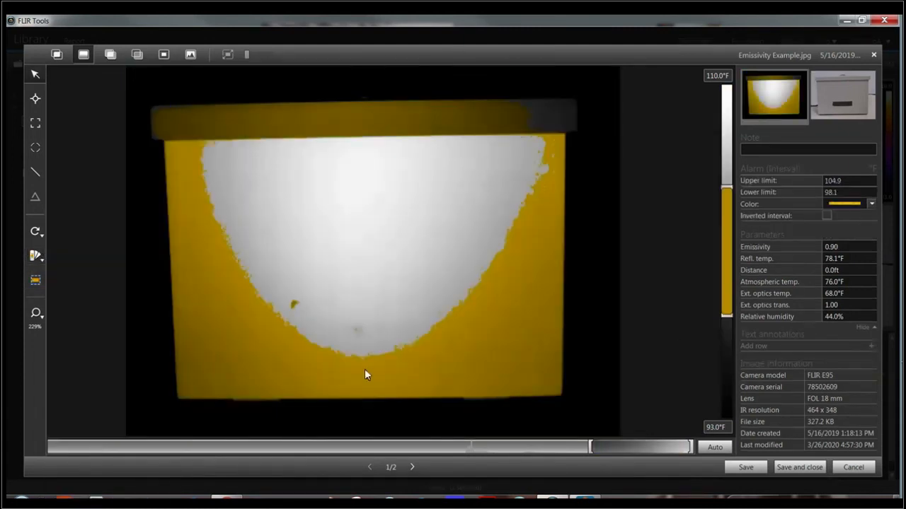
left_click(844, 192)
type("100")
left_click(844, 182)
type("105")
key("Tab")
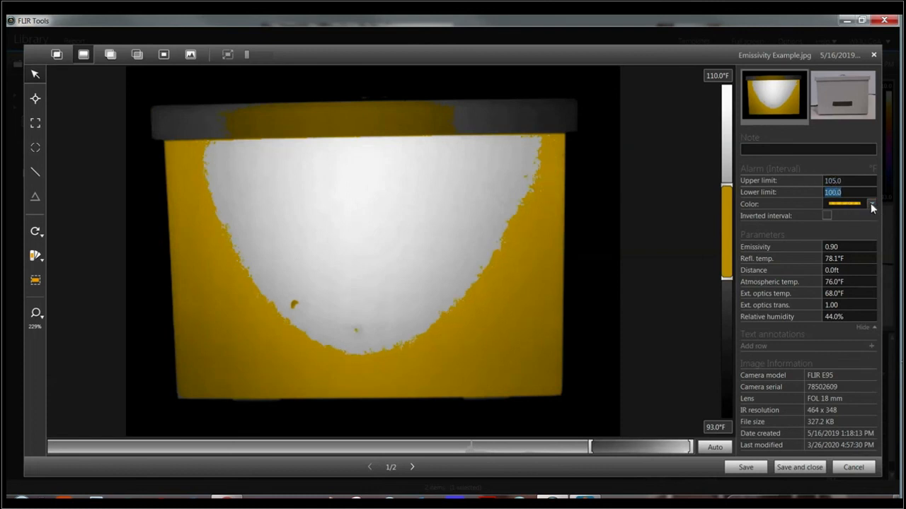
- Raise the Interval alarm's lower limit to 101 °F and on to 102 °F, keeping its yellow color
type("101")
key("Tab")
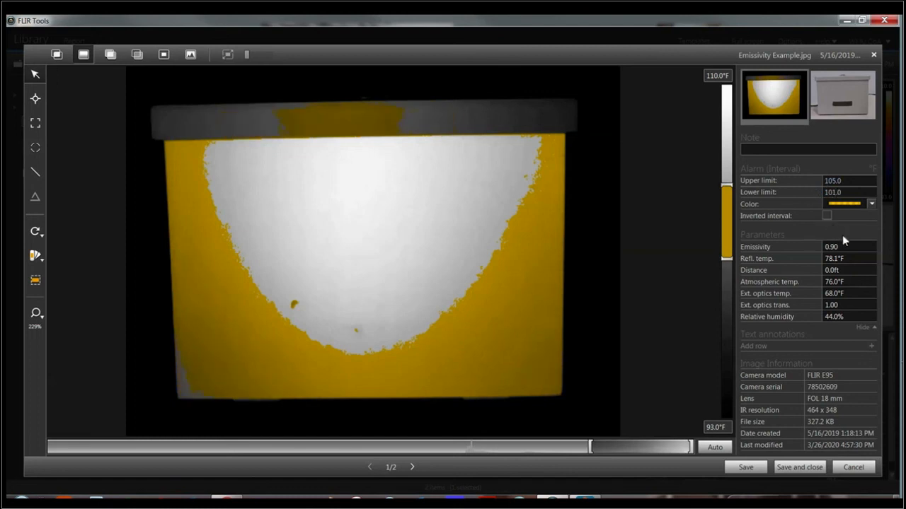
left_click(799, 185)
type("102")
key("Tab")
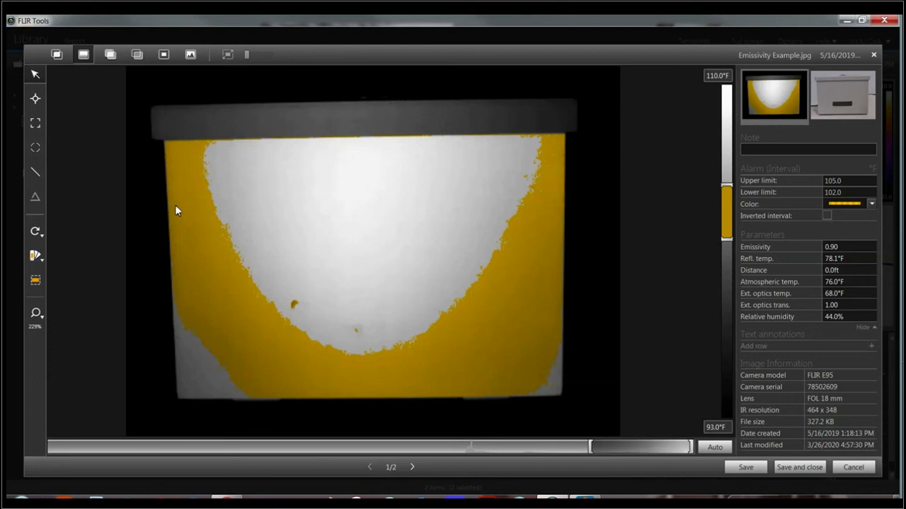
left_click(871, 204)
left_click(871, 203)
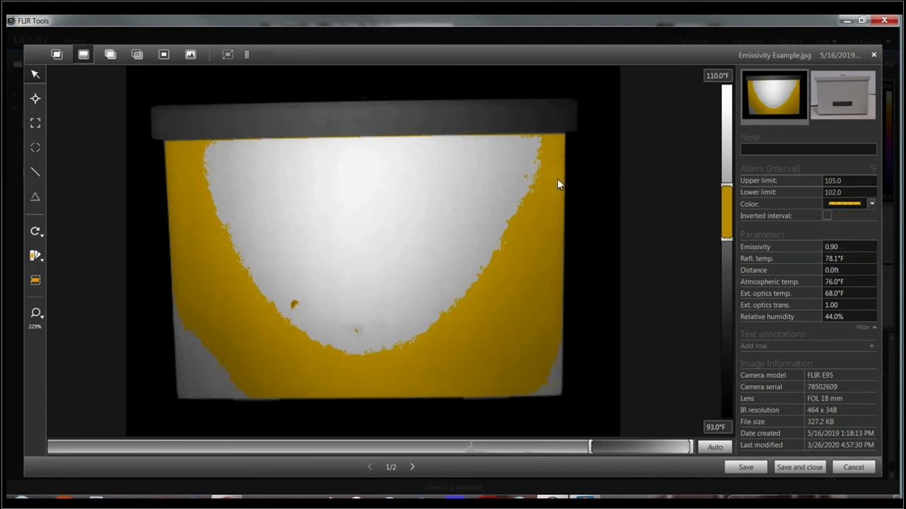